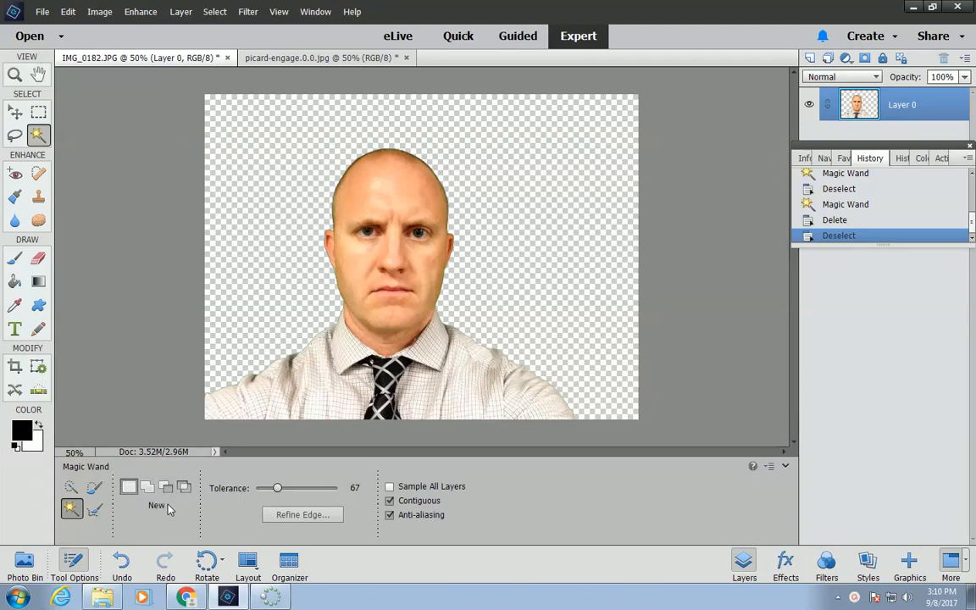
Place the cut-out portrait IMG_0182.JPG into the picard-engage.0.0.jpg document as a new layer
{"action": "left_click", "coordinate": [25, 562]}
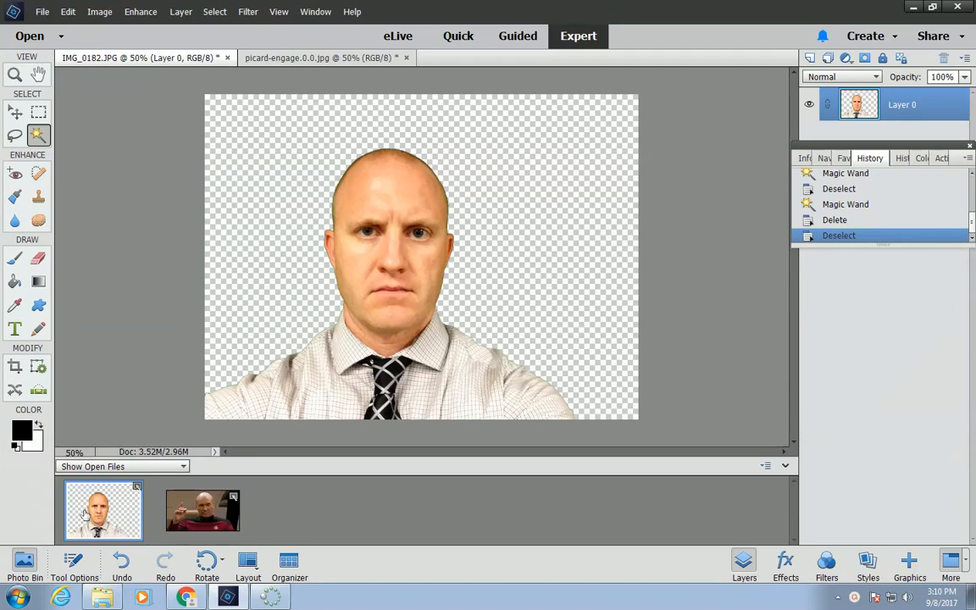
{"action": "left_click", "coordinate": [212, 511]}
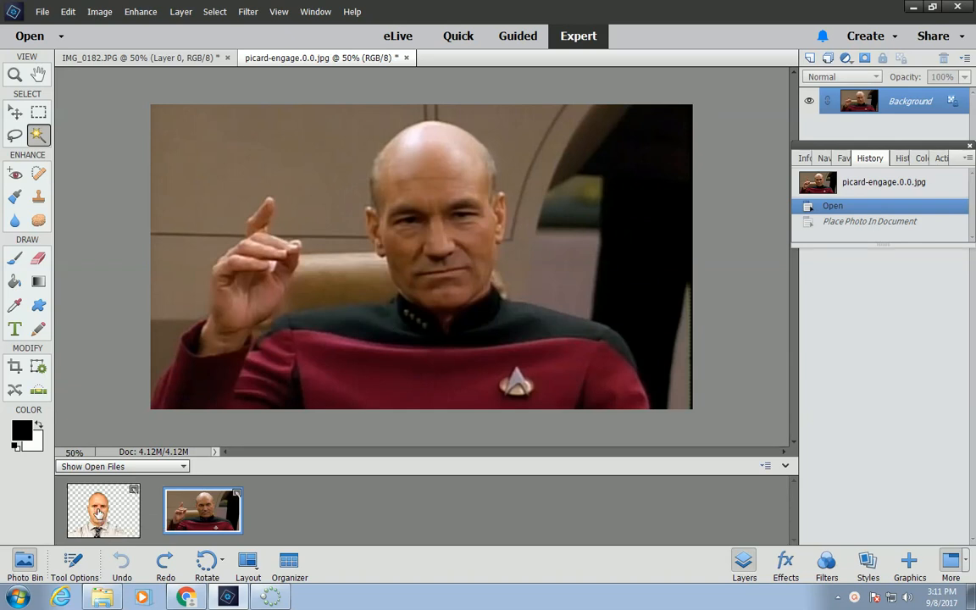
{"action": "left_click_drag", "start_coordinate": [99, 512], "coordinate": [436, 258]}
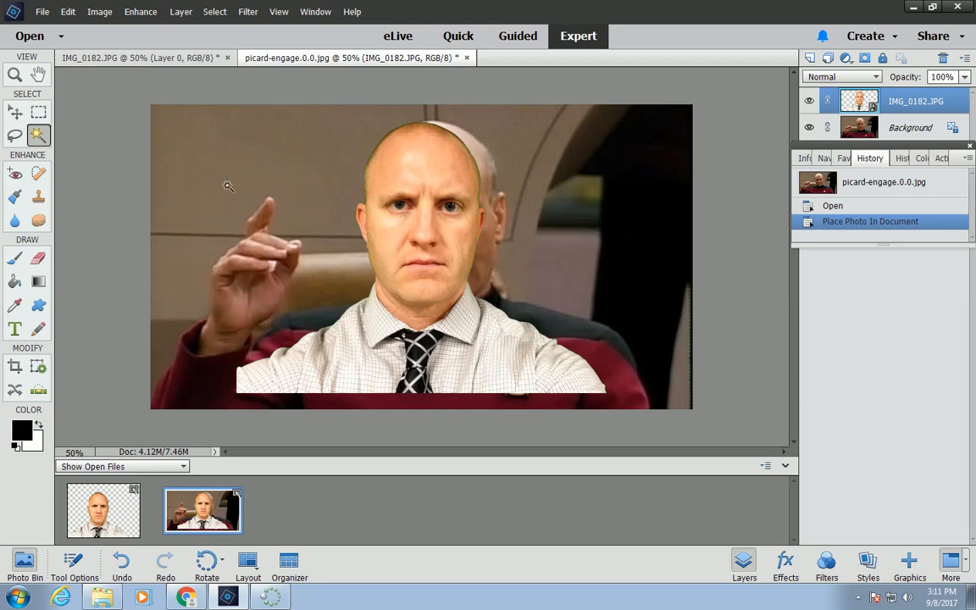
Move the placed portrait beside Picard's head, with the two faces at about the same height
{"action": "left_click", "coordinate": [15, 114]}
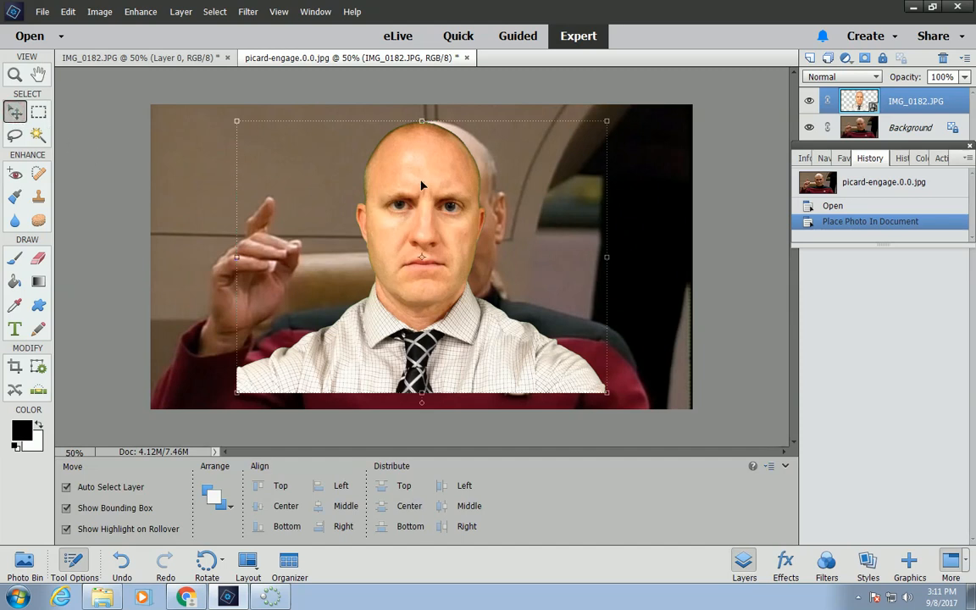
{"action": "left_click_drag", "start_coordinate": [417, 160], "coordinate": [303, 163]}
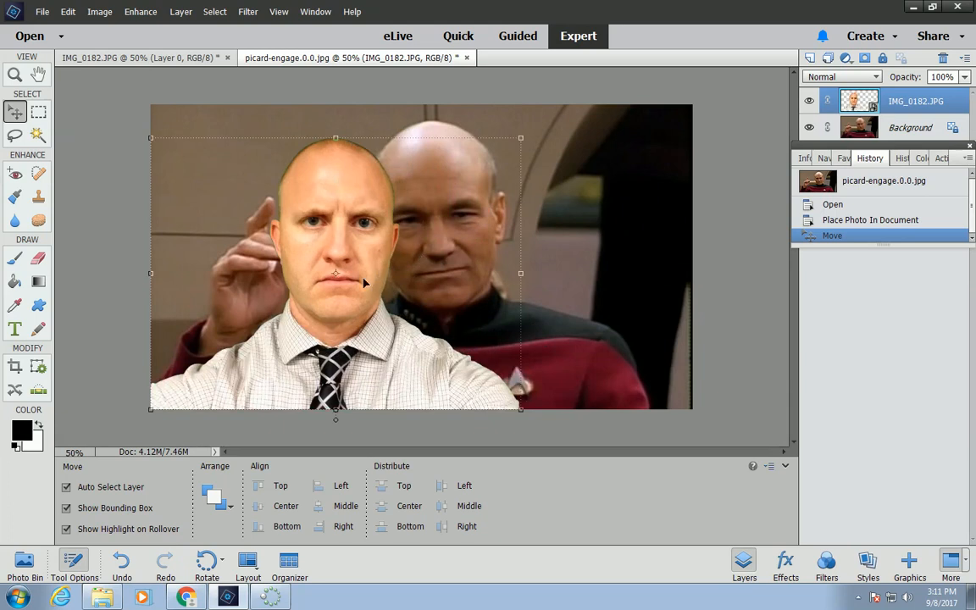
{"action": "left_click_drag", "start_coordinate": [369, 274], "coordinate": [383, 239]}
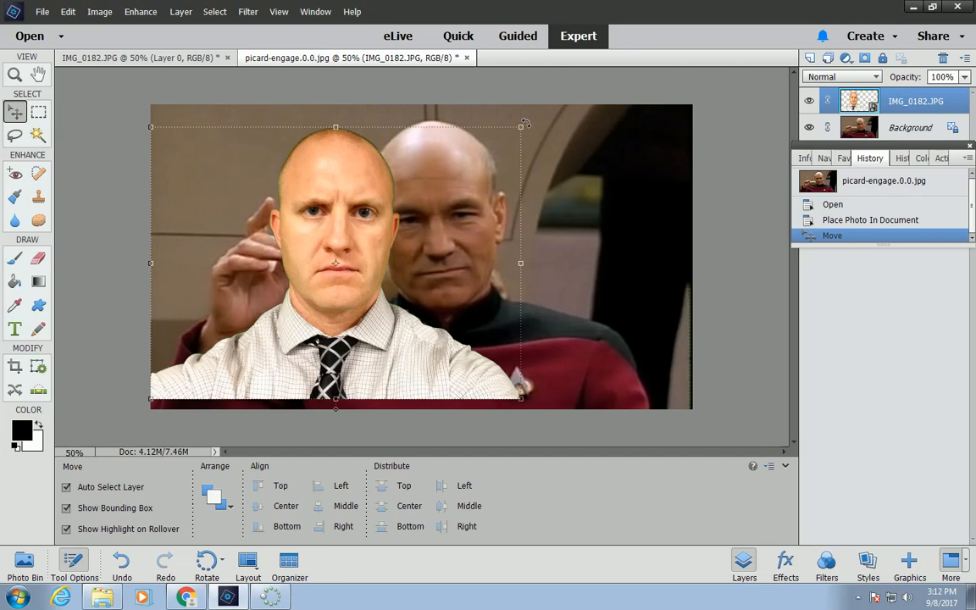
Rotate the portrait layer to about -6.63 degrees and position its face over Picard's face
{"action": "left_click", "coordinate": [525, 123]}
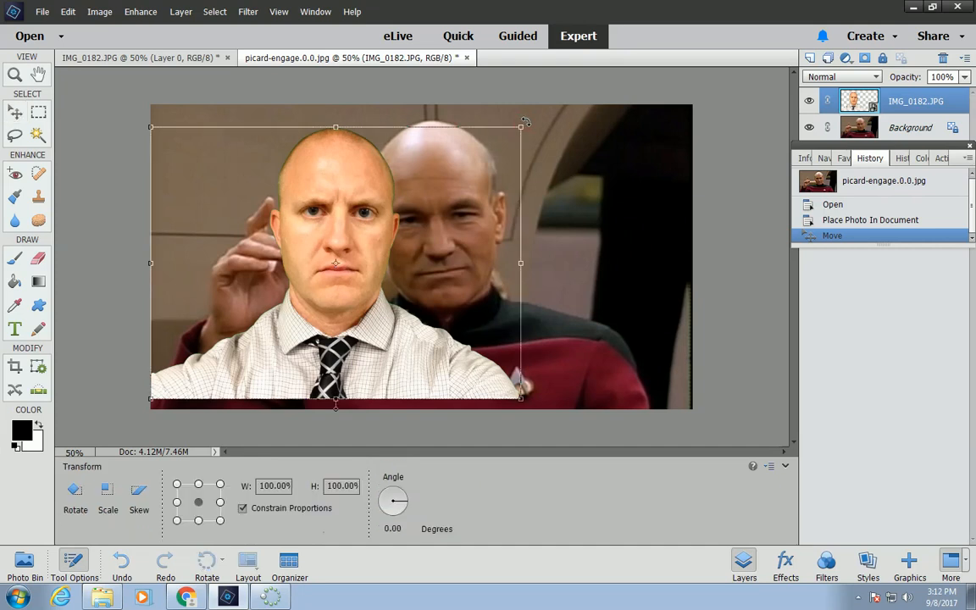
{"action": "left_click_drag", "start_coordinate": [525, 123], "coordinate": [493, 97]}
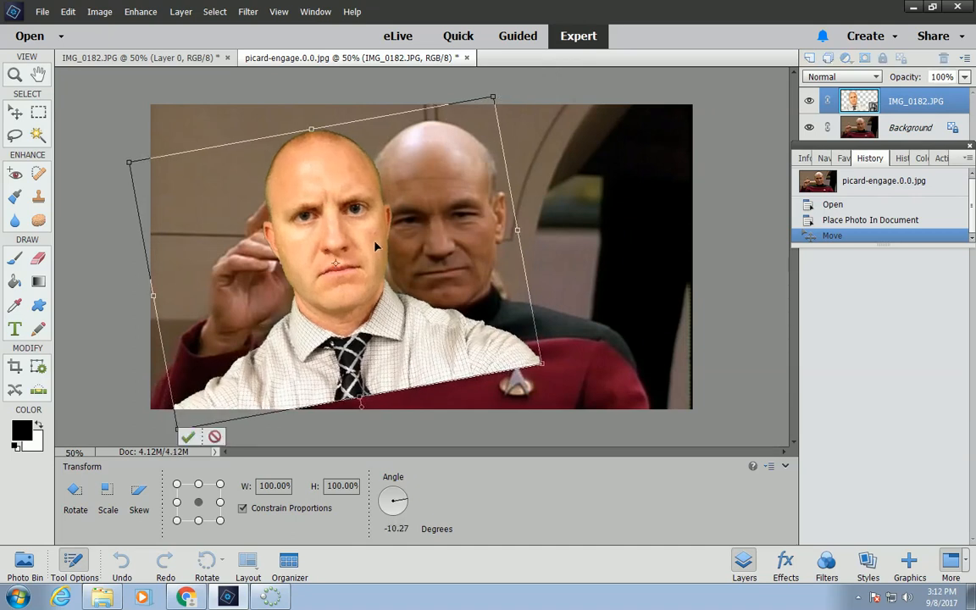
{"action": "left_click_drag", "start_coordinate": [376, 245], "coordinate": [474, 239]}
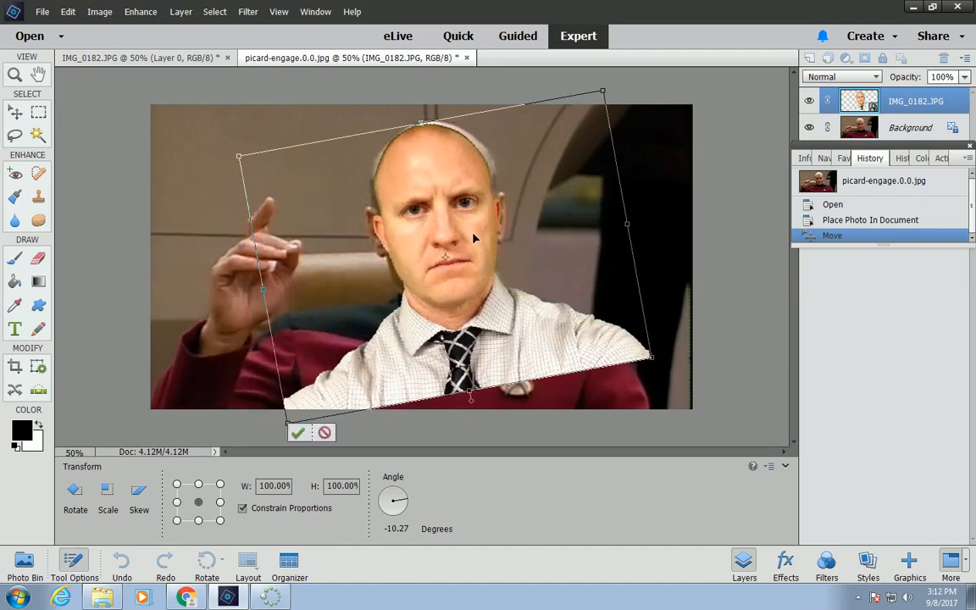
{"action": "left_click_drag", "start_coordinate": [617, 78], "coordinate": [627, 88]}
{"action": "left_click_drag", "start_coordinate": [470, 233], "coordinate": [475, 234]}
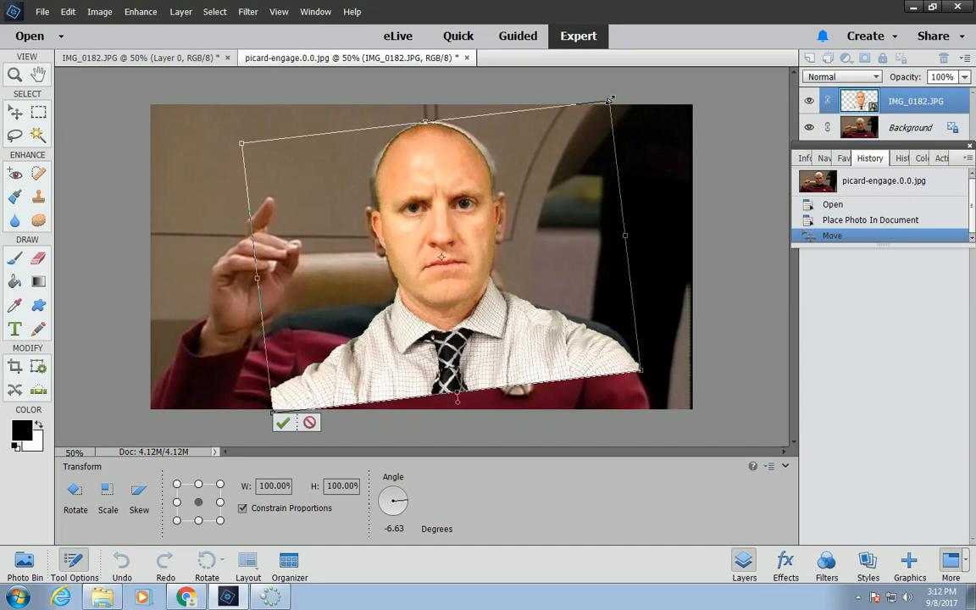
Scale the portrait proportionally to about 110%, align it so it covers Picard's head, and apply the transform
{"action": "left_click_drag", "start_coordinate": [610, 100], "coordinate": [620, 88]}
{"action": "left_click_drag", "start_coordinate": [461, 151], "coordinate": [450, 159]}
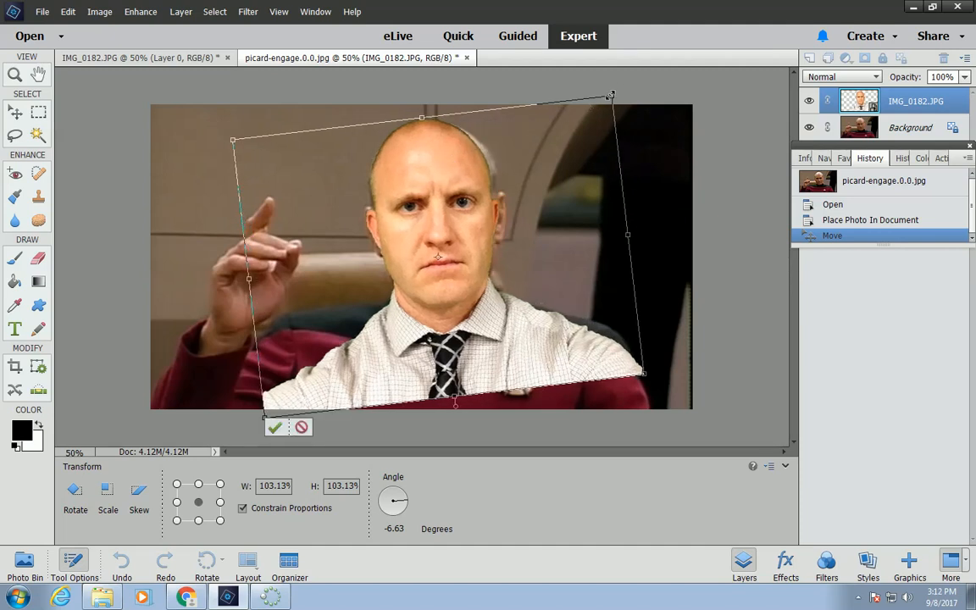
{"action": "left_click_drag", "start_coordinate": [613, 94], "coordinate": [622, 88]}
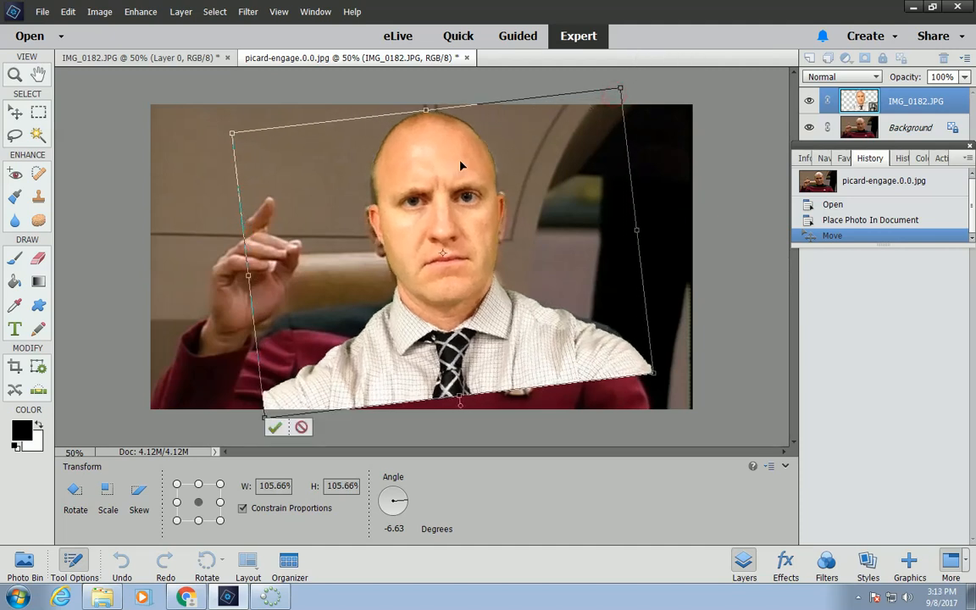
{"action": "left_click_drag", "start_coordinate": [464, 166], "coordinate": [449, 169]}
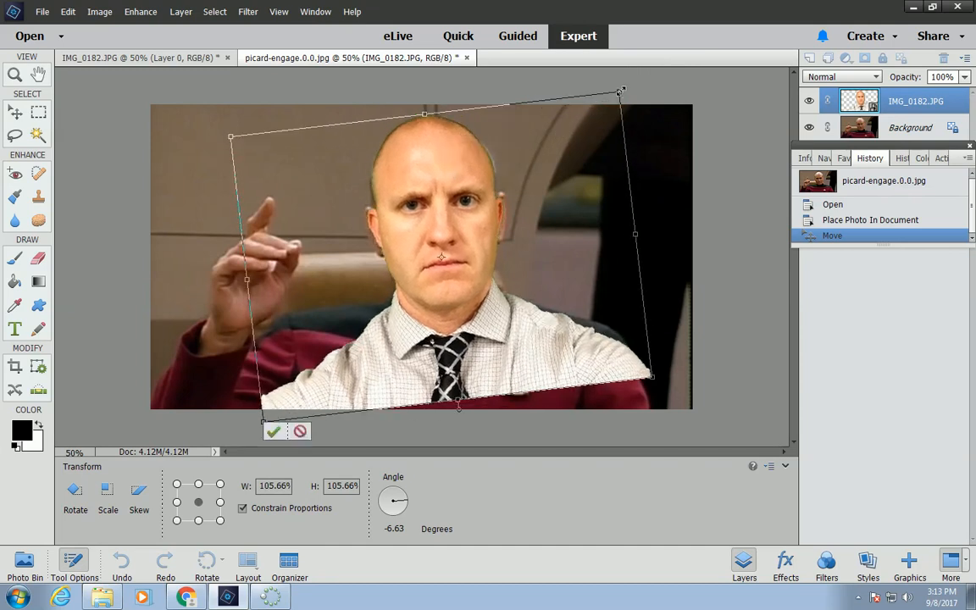
{"action": "left_click_drag", "start_coordinate": [618, 92], "coordinate": [625, 86]}
{"action": "mouse_move", "coordinate": [446, 169]}
{"action": "left_mouse_down"}
{"action": "mouse_move", "coordinate": [423, 180]}
{"action": "mouse_move", "coordinate": [439, 174]}
{"action": "left_mouse_up"}
{"action": "left_click_drag", "start_coordinate": [622, 89], "coordinate": [630, 83]}
{"action": "left_click_drag", "start_coordinate": [445, 152], "coordinate": [443, 163]}
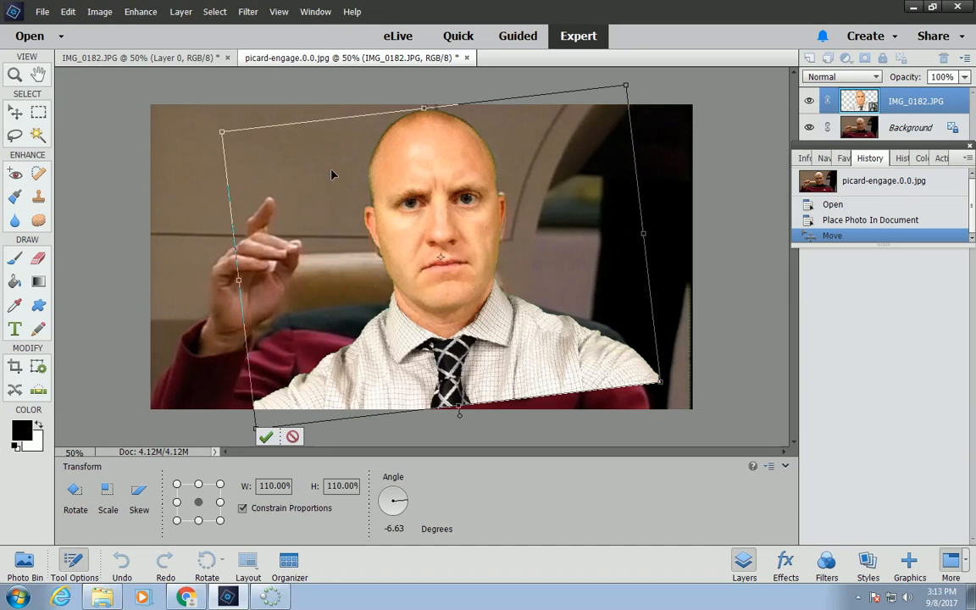
{"action": "left_click", "coordinate": [266, 437]}
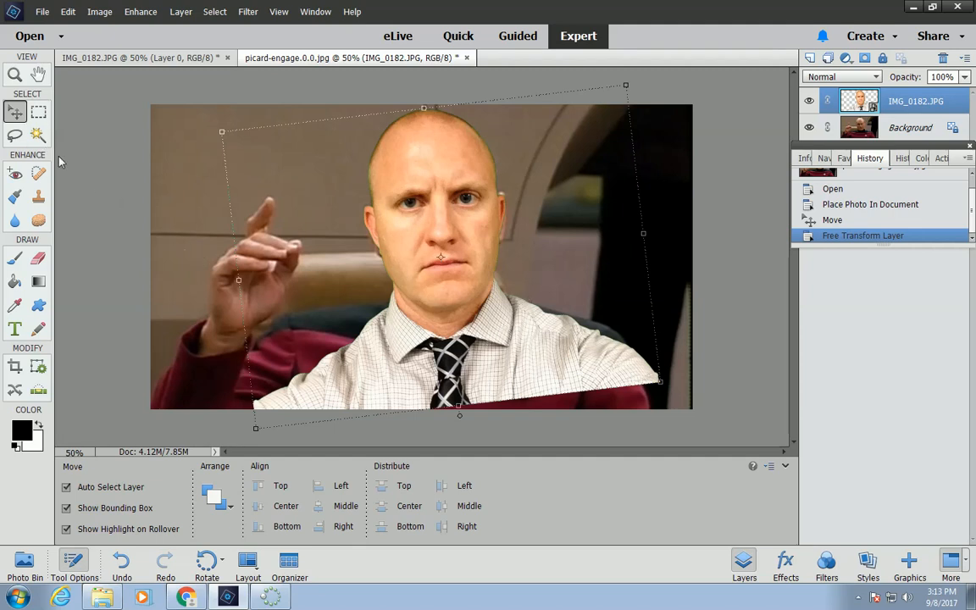
Delete the portrait's shirt and tie using a Quick Selection, simplifying the smart layer, and clear the selection
{"action": "left_click", "coordinate": [32, 264]}
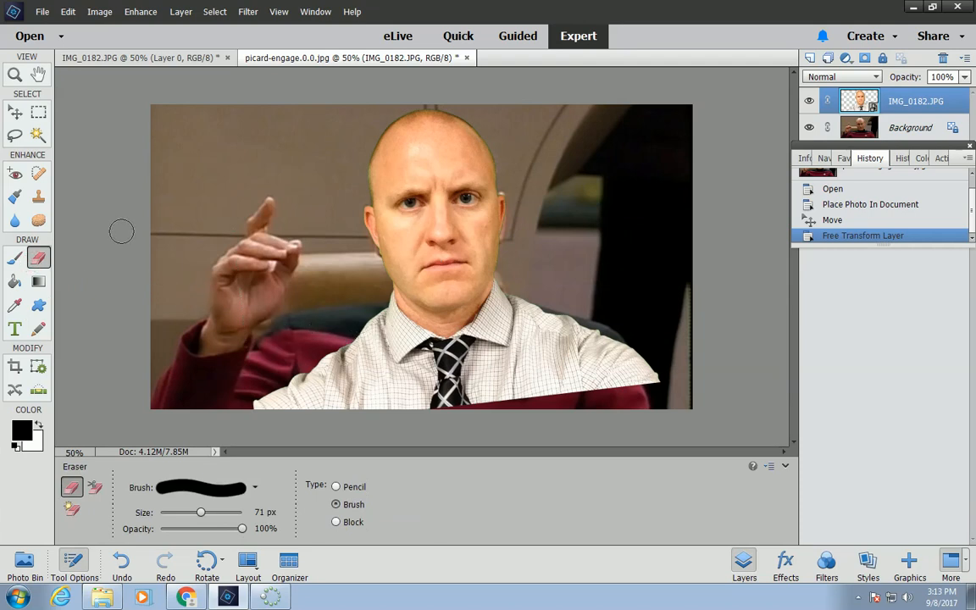
{"action": "left_click", "coordinate": [38, 136]}
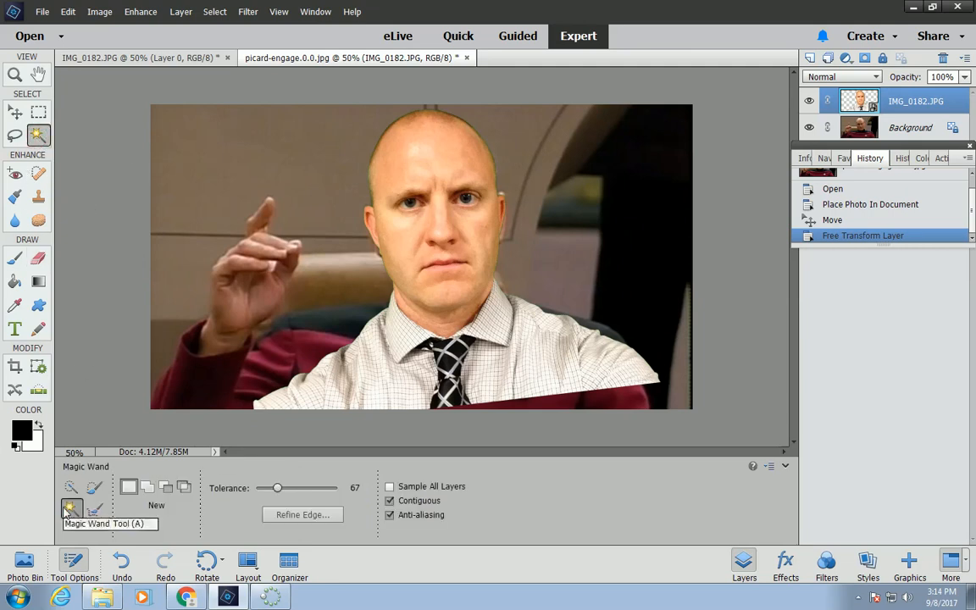
{"action": "left_click", "coordinate": [91, 489]}
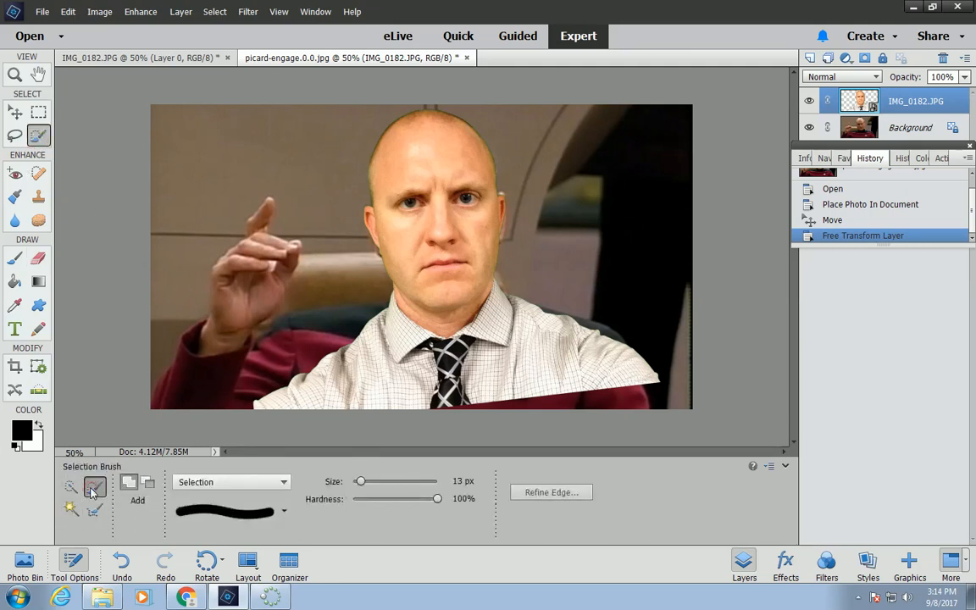
{"action": "left_click", "coordinate": [73, 489]}
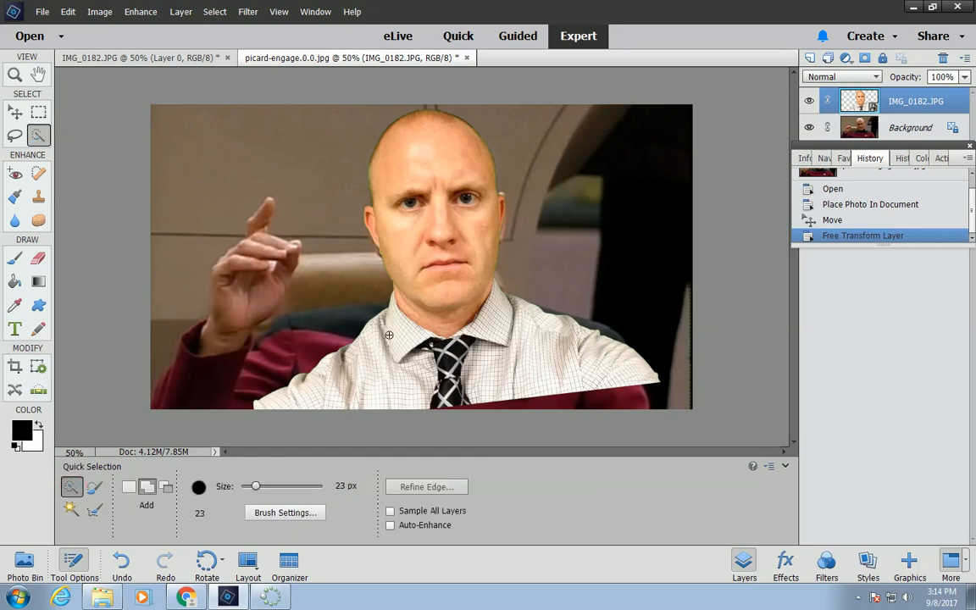
{"action": "mouse_move", "coordinate": [389, 336]}
{"action": "left_mouse_down"}
{"action": "mouse_move", "coordinate": [350, 304]}
{"action": "mouse_move", "coordinate": [330, 329]}
{"action": "mouse_move", "coordinate": [331, 383]}
{"action": "mouse_move", "coordinate": [352, 359]}
{"action": "left_mouse_up"}
{"action": "mouse_move", "coordinate": [422, 358]}
{"action": "left_mouse_down"}
{"action": "mouse_move", "coordinate": [447, 355]}
{"action": "mouse_move", "coordinate": [493, 324]}
{"action": "mouse_move", "coordinate": [599, 347]}
{"action": "left_mouse_up"}
{"action": "mouse_move", "coordinate": [533, 330]}
{"action": "left_mouse_down"}
{"action": "mouse_move", "coordinate": [515, 304]}
{"action": "mouse_move", "coordinate": [534, 335]}
{"action": "left_mouse_up"}
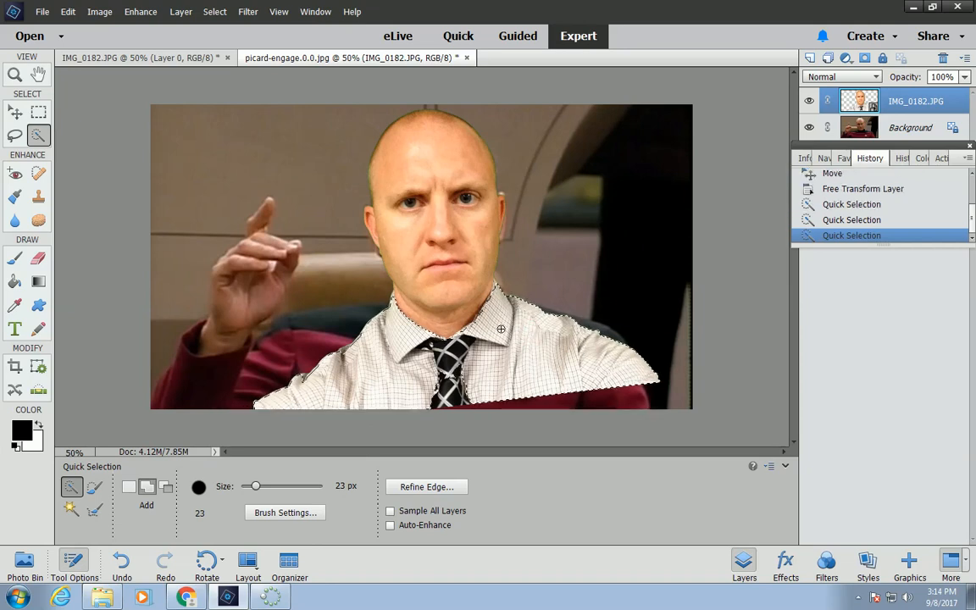
{"action": "left_click", "coordinate": [501, 328]}
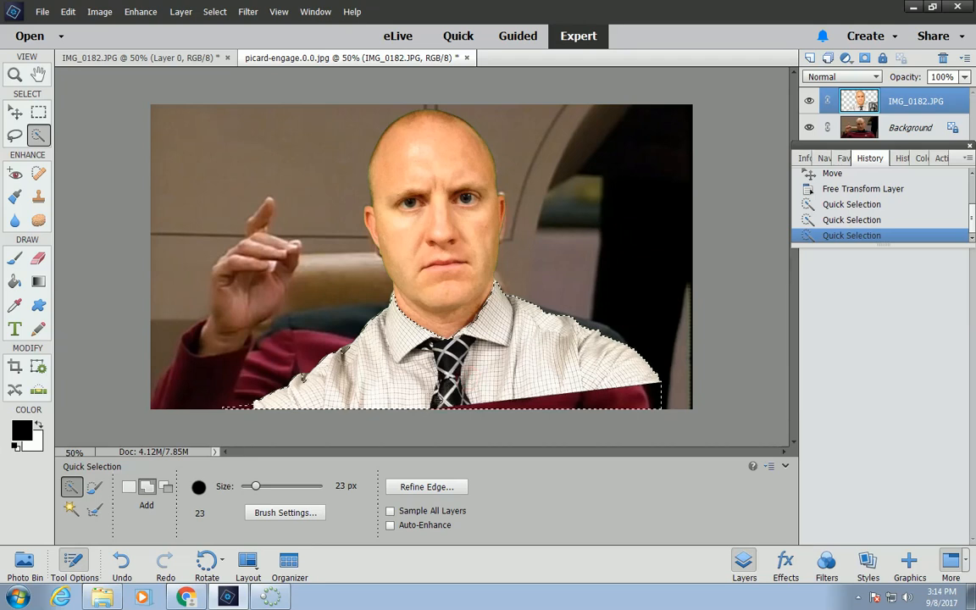
{"action": "left_click", "coordinate": [408, 394]}
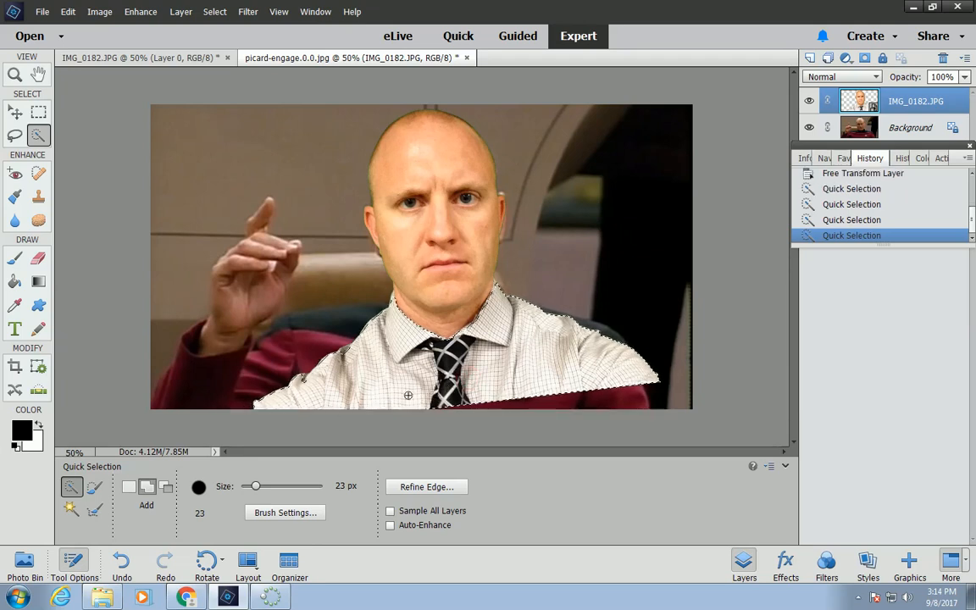
{"action": "key", "text": "Delete"}
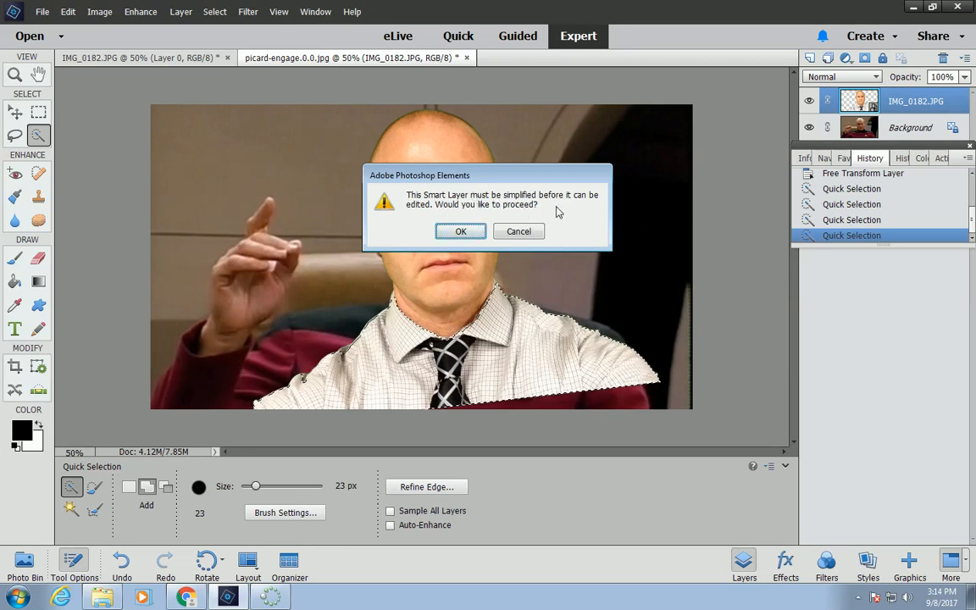
{"action": "left_click", "coordinate": [460, 229]}
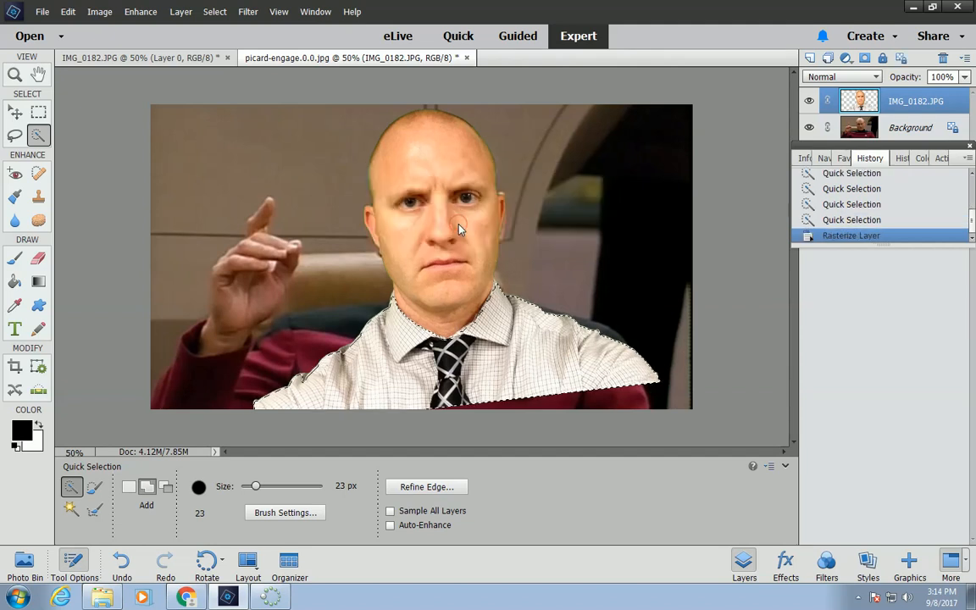
{"action": "key", "text": "Delete"}
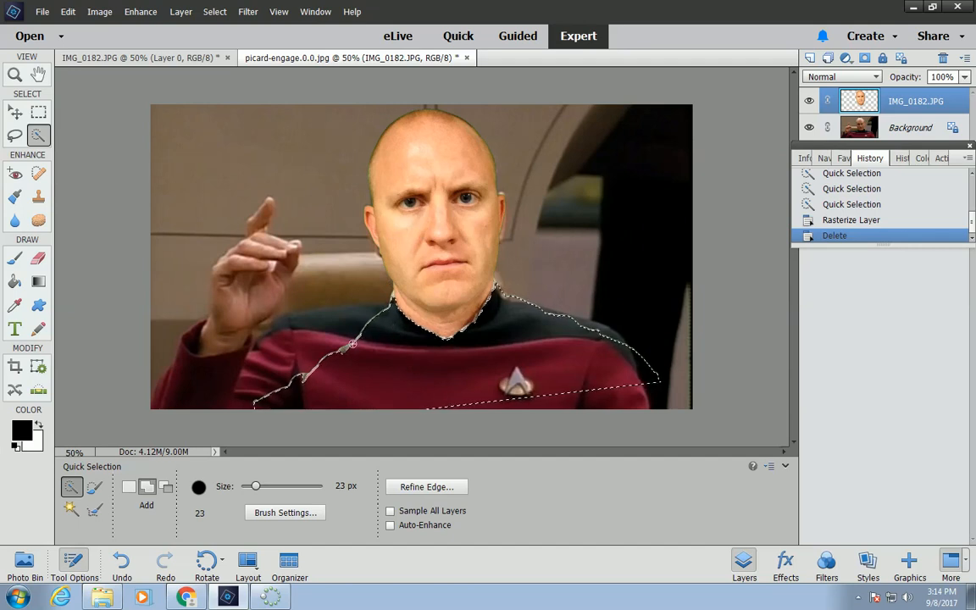
{"action": "left_click", "coordinate": [38, 112]}
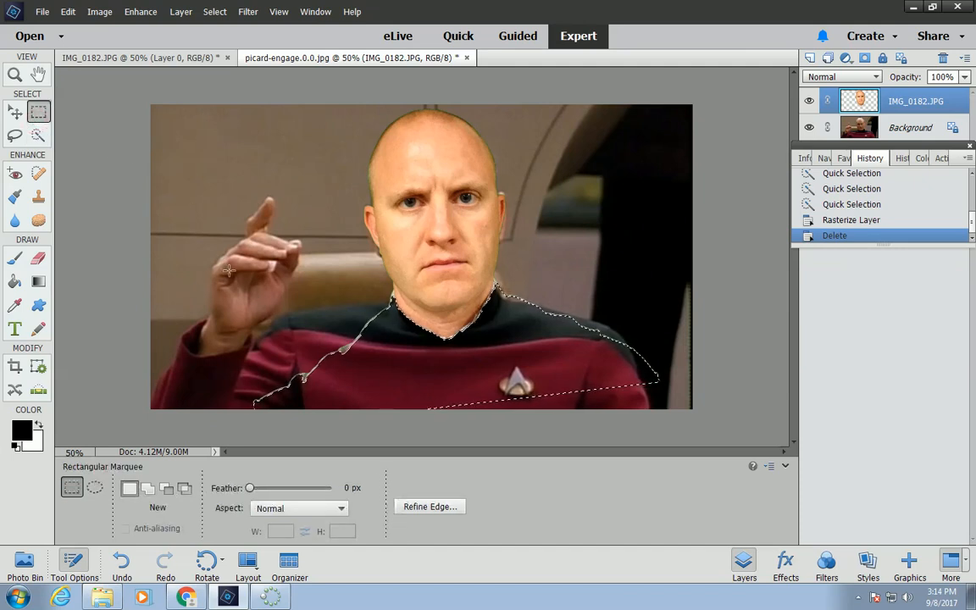
{"action": "left_click", "coordinate": [283, 279]}
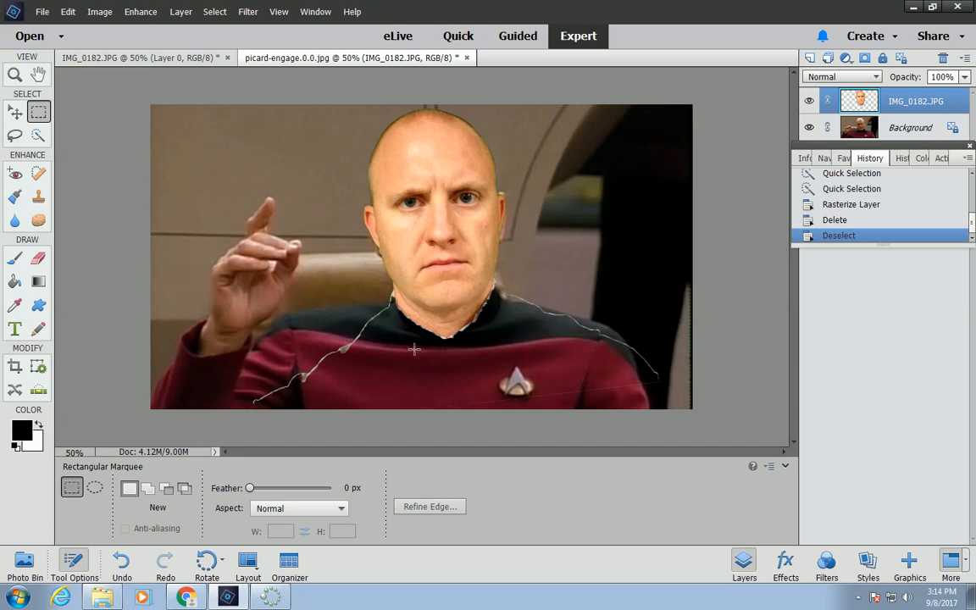
Erase the leftover shirt outlines across both shoulders and the chest with the 71 px Eraser brush
{"action": "left_click", "coordinate": [38, 261]}
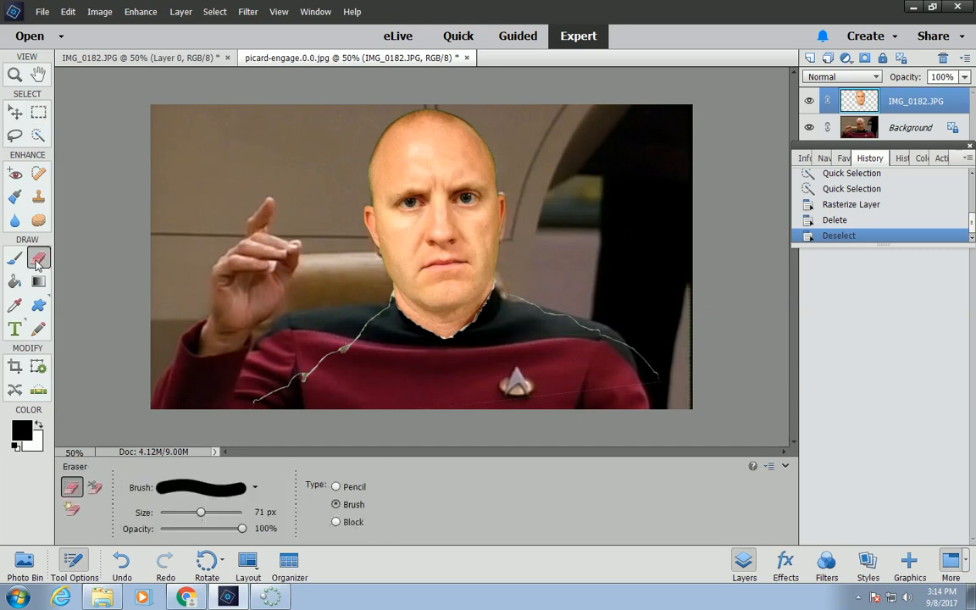
{"action": "mouse_move", "coordinate": [276, 388]}
{"action": "left_mouse_down"}
{"action": "mouse_move", "coordinate": [381, 300]}
{"action": "mouse_move", "coordinate": [372, 311]}
{"action": "left_mouse_up"}
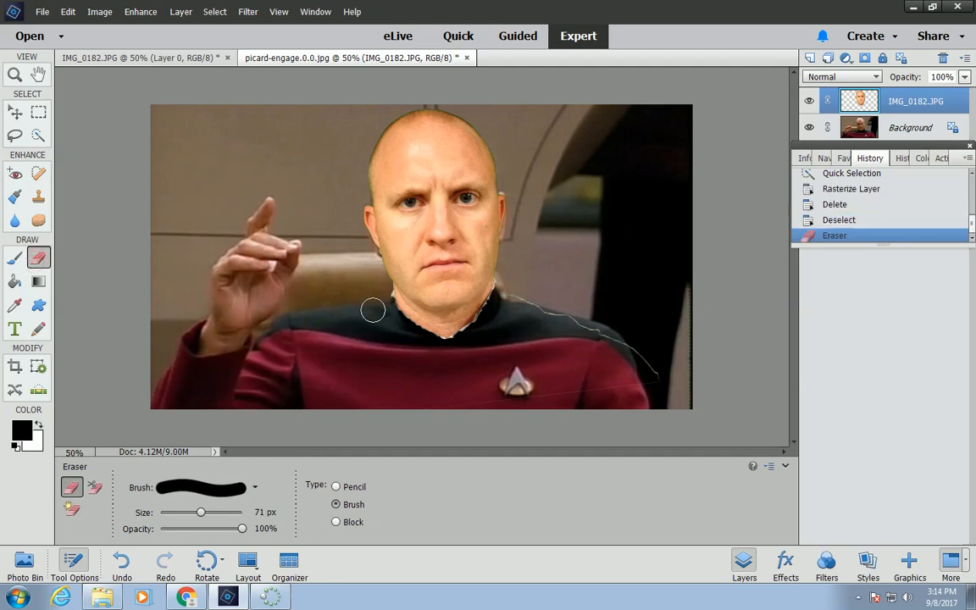
{"action": "mouse_move", "coordinate": [586, 334]}
{"action": "left_mouse_down"}
{"action": "mouse_move", "coordinate": [659, 372]}
{"action": "mouse_move", "coordinate": [639, 385]}
{"action": "mouse_move", "coordinate": [468, 403]}
{"action": "left_mouse_up"}
{"action": "left_click_drag", "start_coordinate": [576, 324], "coordinate": [507, 288]}
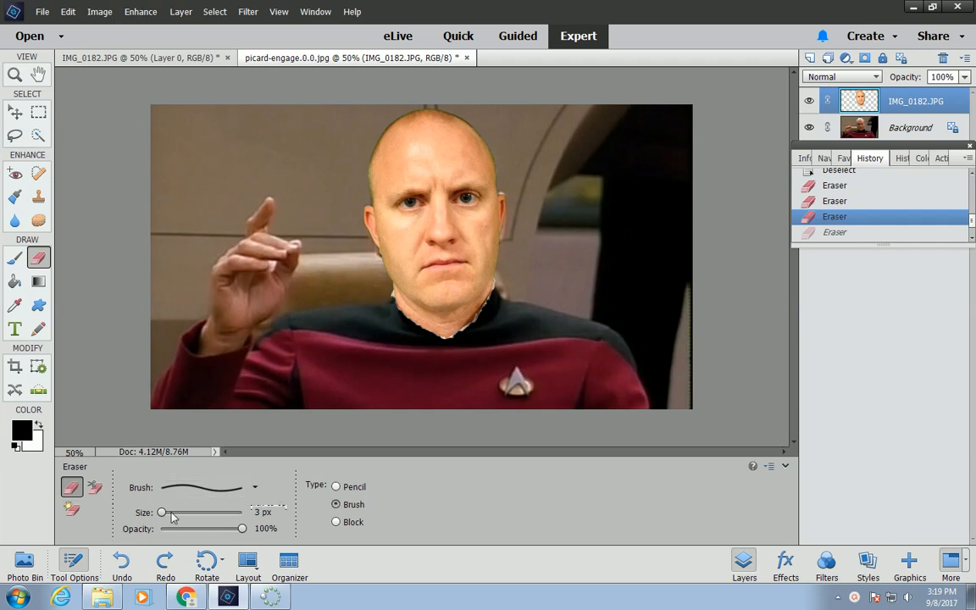
Set the Eraser to the soft round 100 px brush from the Default Brushes
{"action": "left_click", "coordinate": [255, 489]}
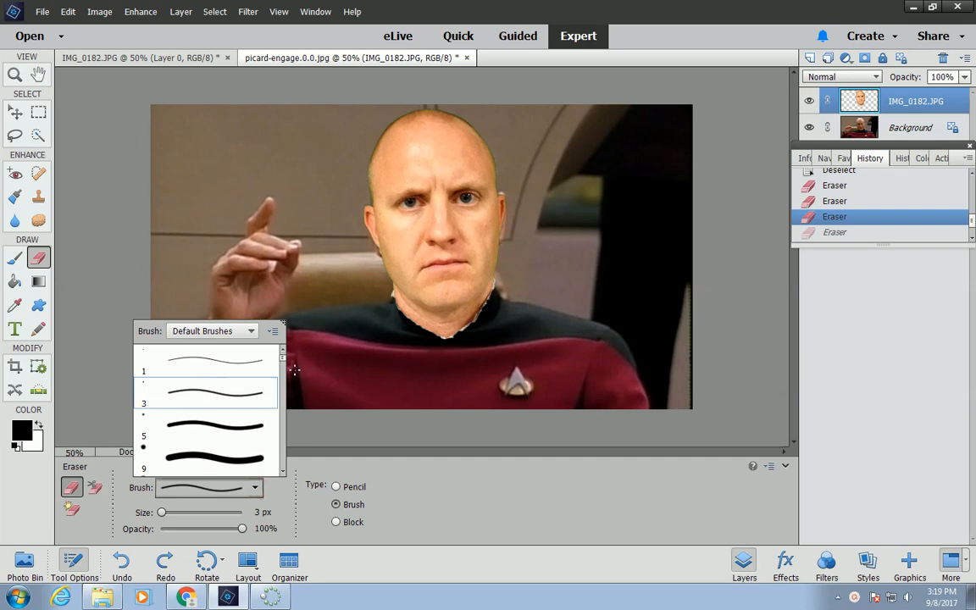
{"action": "left_click_drag", "start_coordinate": [284, 361], "coordinate": [284, 384]}
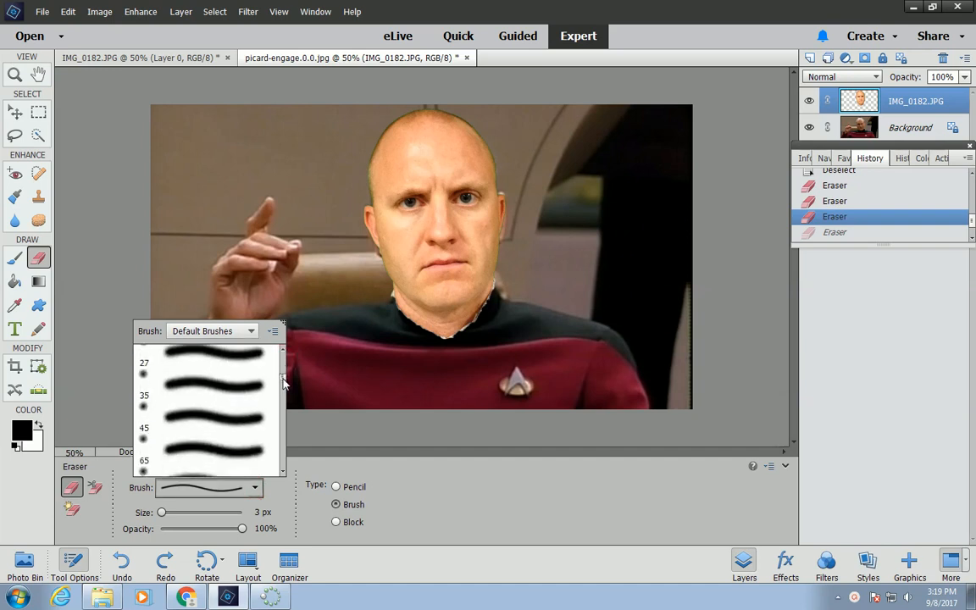
{"action": "left_click", "coordinate": [211, 449]}
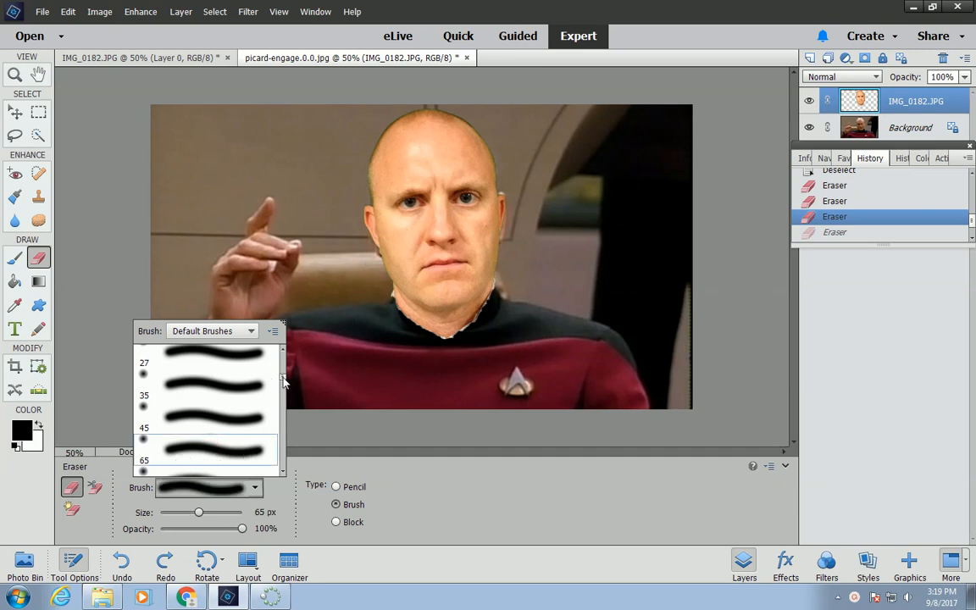
{"action": "left_click_drag", "start_coordinate": [283, 377], "coordinate": [283, 381]}
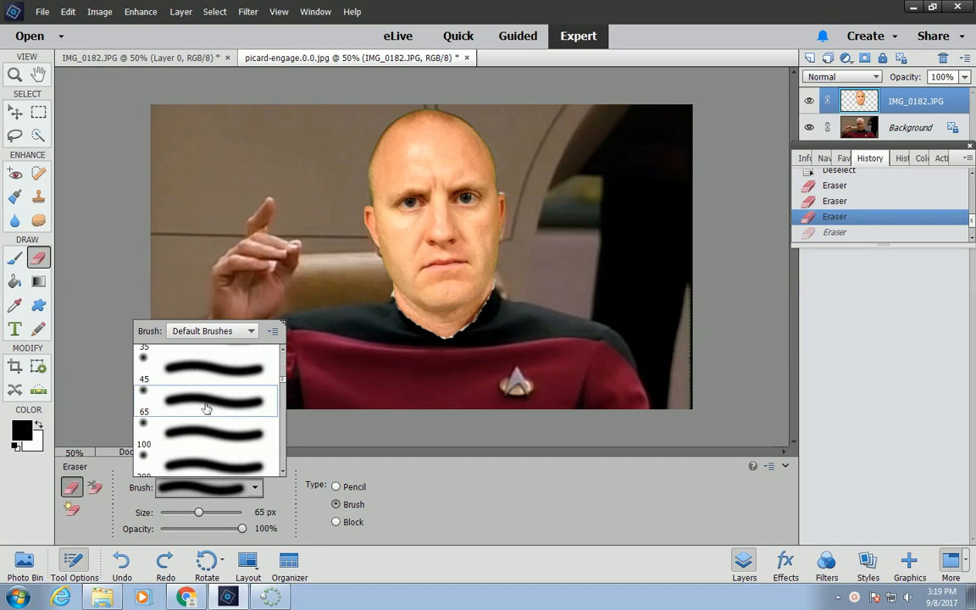
{"action": "left_click", "coordinate": [191, 435]}
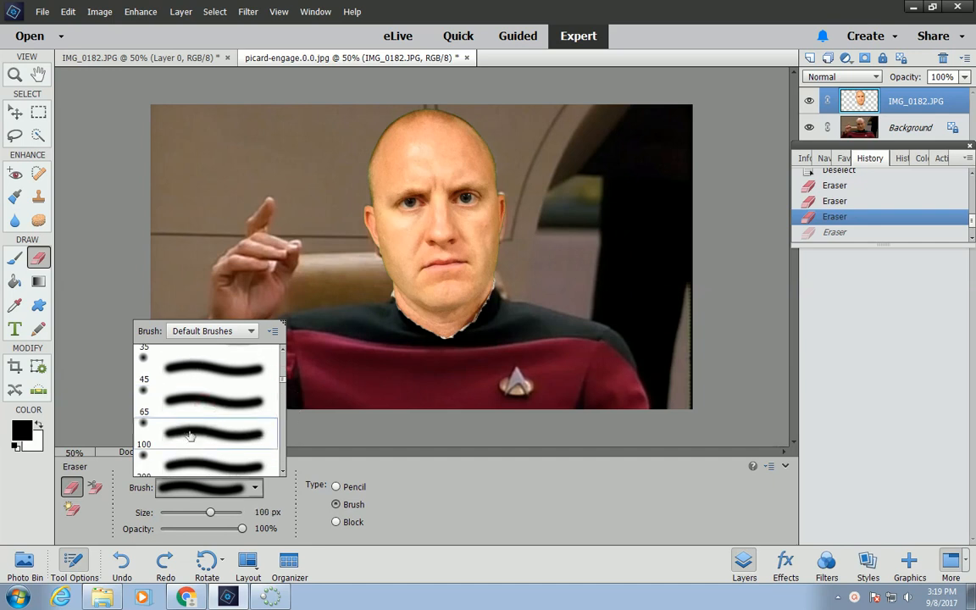
Erase the portrait's leftover neck over the uniform collar and the edges around its ears with the soft 65 px Eraser brush
{"action": "left_click", "coordinate": [216, 396]}
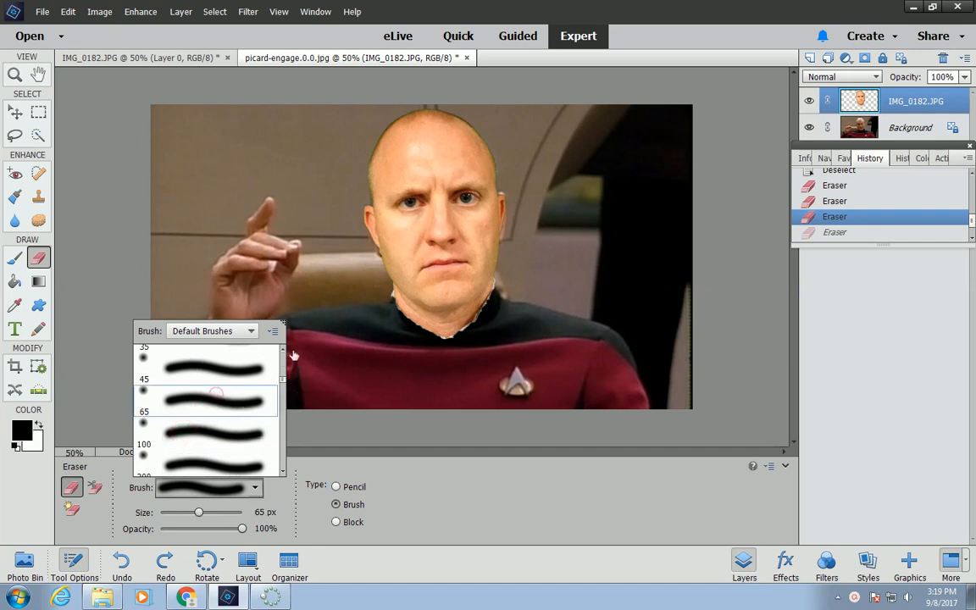
{"action": "left_click", "coordinate": [383, 301]}
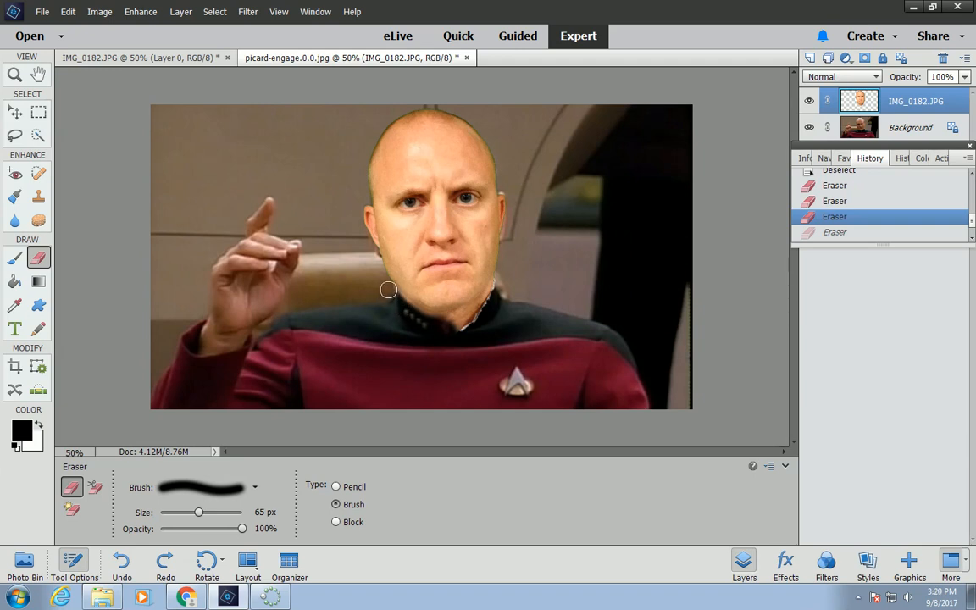
{"action": "mouse_move", "coordinate": [388, 290]}
{"action": "left_mouse_down"}
{"action": "mouse_move", "coordinate": [394, 302]}
{"action": "mouse_move", "coordinate": [480, 312]}
{"action": "mouse_move", "coordinate": [477, 320]}
{"action": "mouse_move", "coordinate": [497, 292]}
{"action": "mouse_move", "coordinate": [465, 332]}
{"action": "mouse_move", "coordinate": [451, 327]}
{"action": "mouse_move", "coordinate": [488, 300]}
{"action": "mouse_move", "coordinate": [455, 327]}
{"action": "mouse_move", "coordinate": [412, 321]}
{"action": "mouse_move", "coordinate": [453, 322]}
{"action": "mouse_move", "coordinate": [438, 344]}
{"action": "left_mouse_up"}
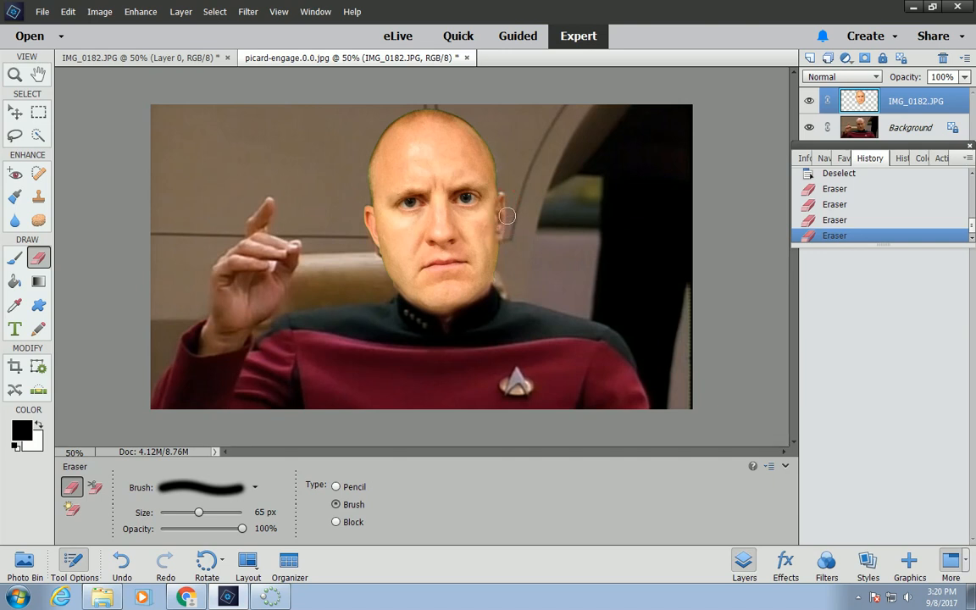
{"action": "left_click_drag", "start_coordinate": [507, 224], "coordinate": [480, 288]}
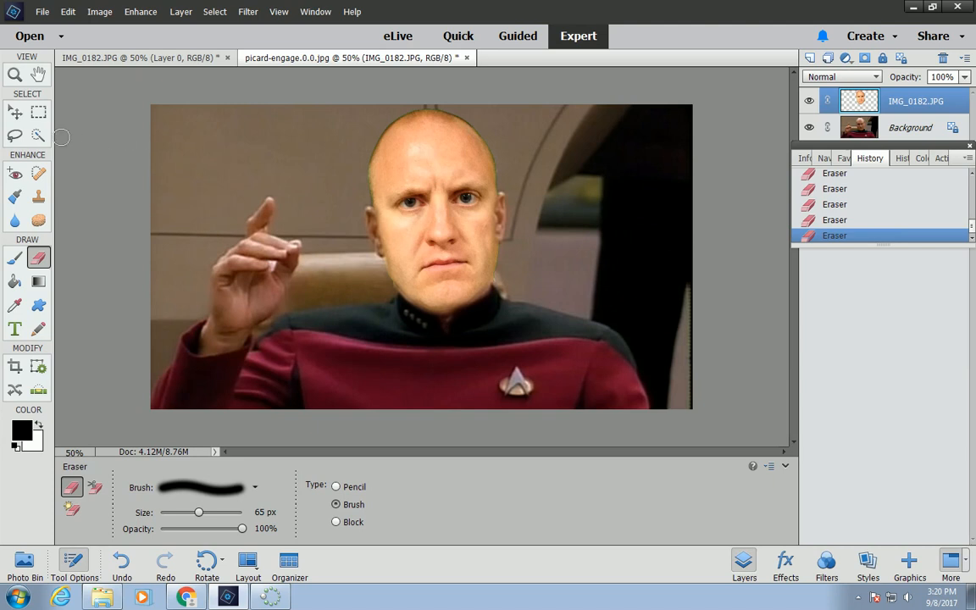
Scale the head layer proportionally to about 97.6%, lowering the top of the head slightly, and apply the transform
{"action": "left_click", "coordinate": [16, 114]}
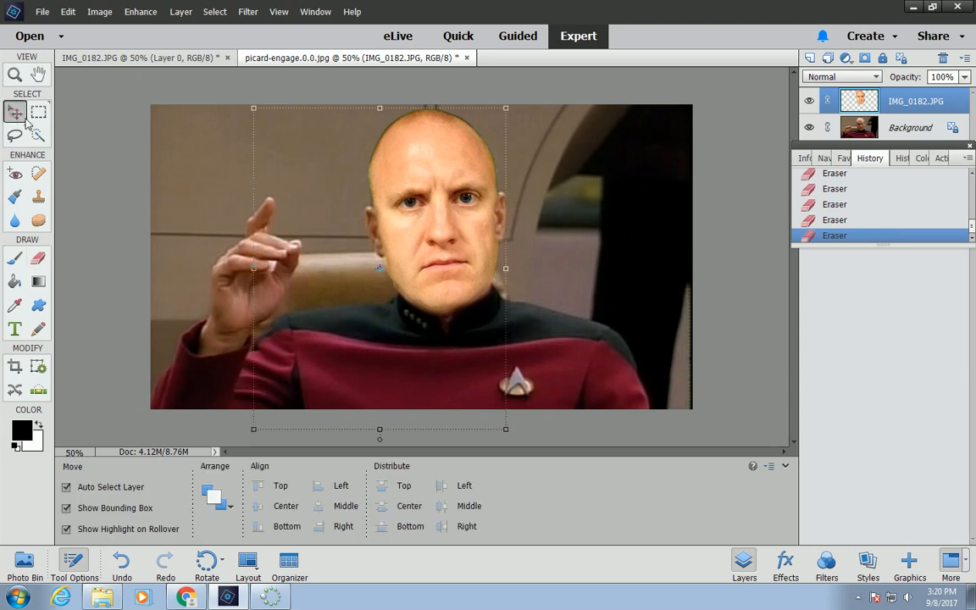
{"action": "left_click", "coordinate": [252, 107]}
{"action": "left_click_drag", "start_coordinate": [254, 107], "coordinate": [261, 114]}
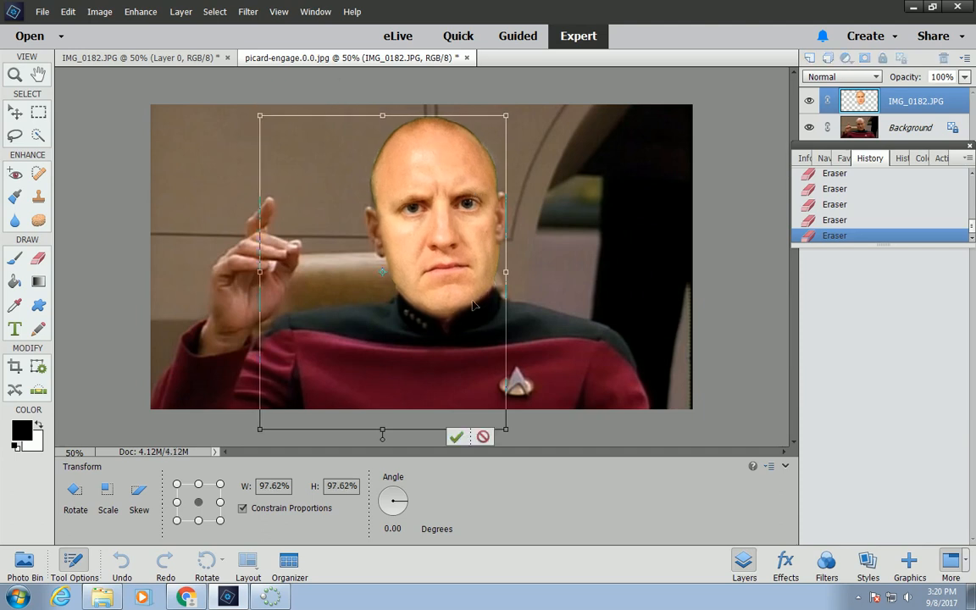
{"action": "left_click", "coordinate": [456, 436]}
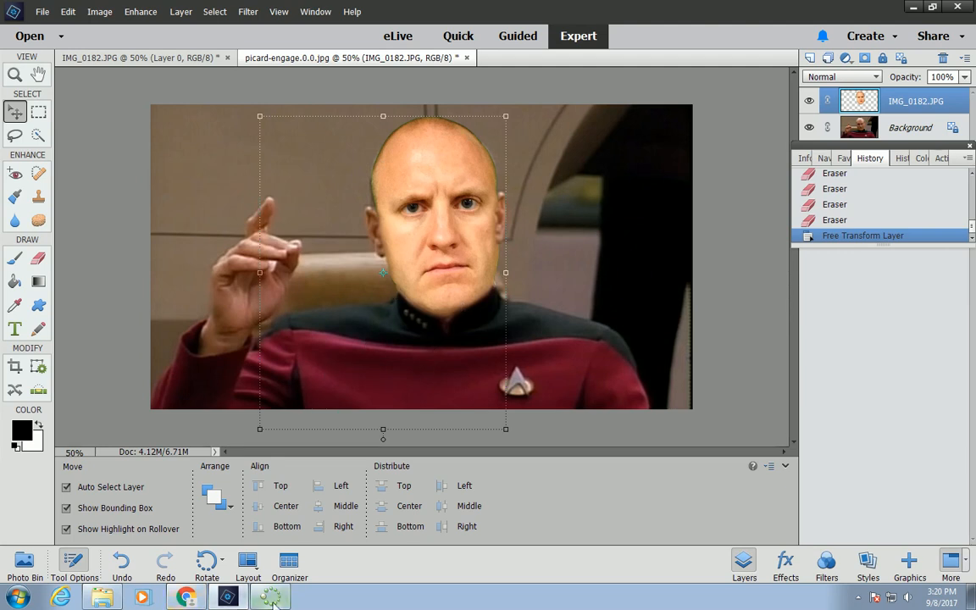
{"action": "left_click", "coordinate": [858, 596]}
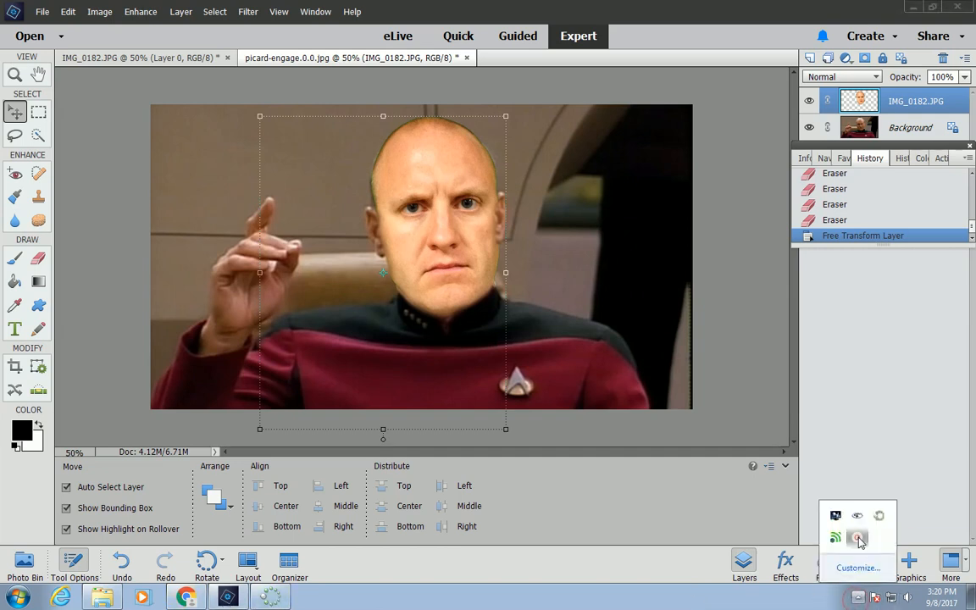